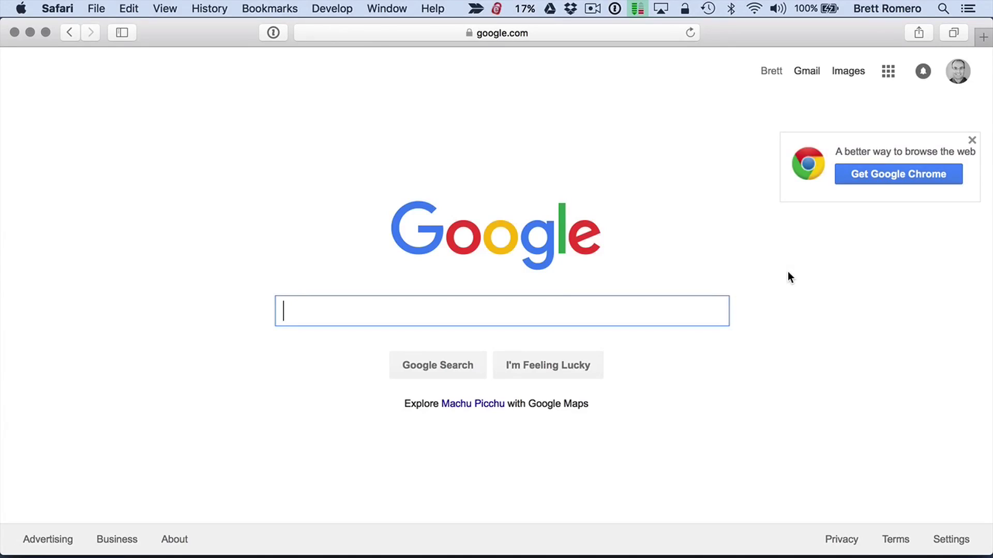
text(docker)
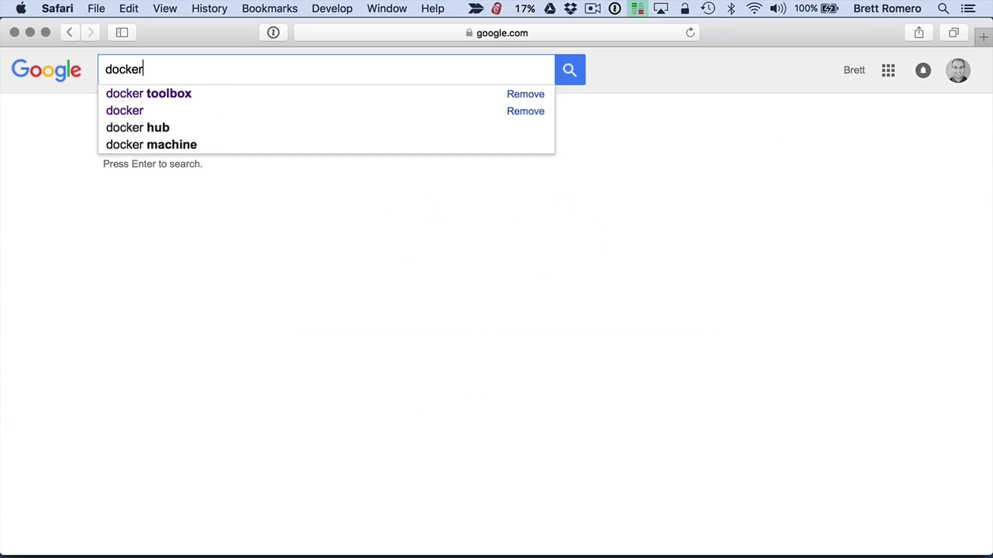
text( toolbox)
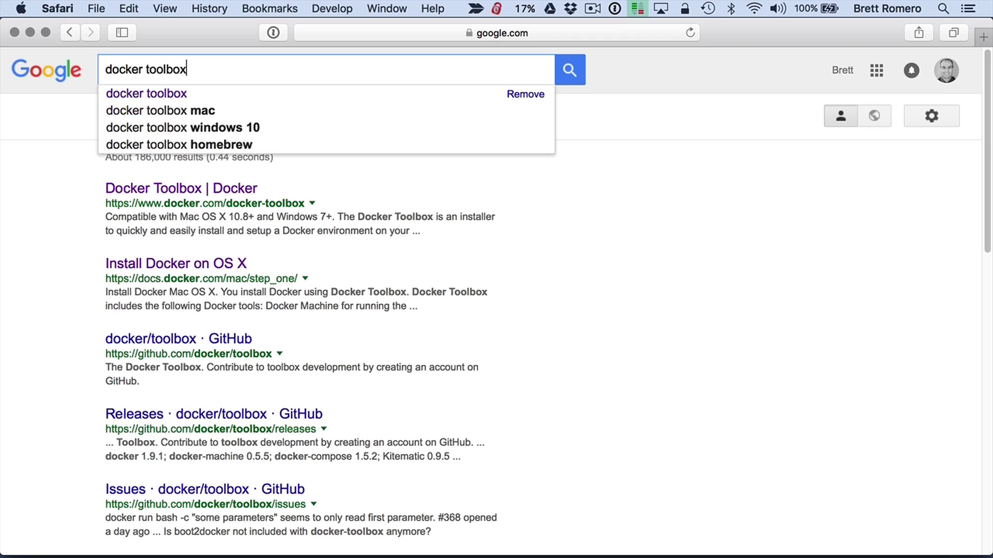
Search Google for 'docker toolbox' and open the 'Docker Toolbox | Docker' result
key(Return)
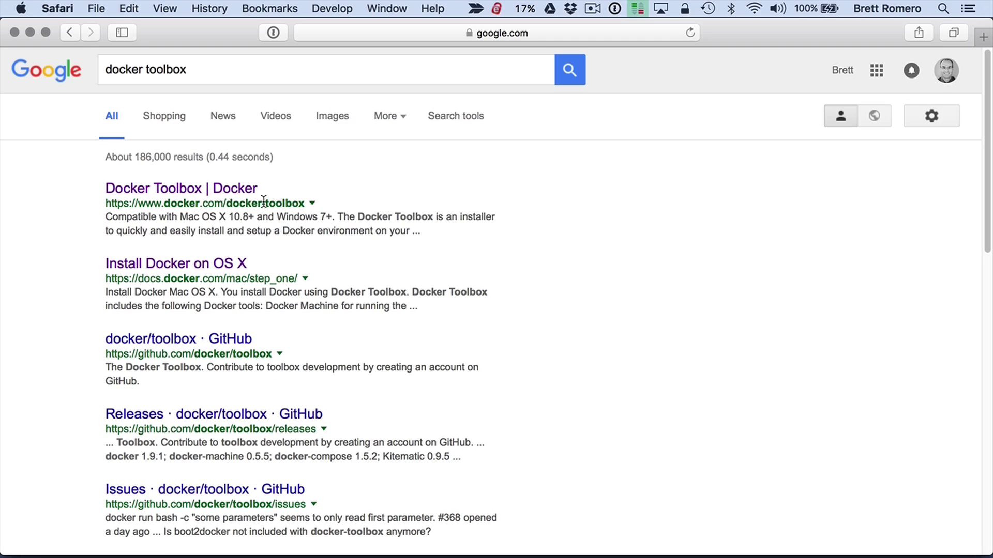
click(220, 190)
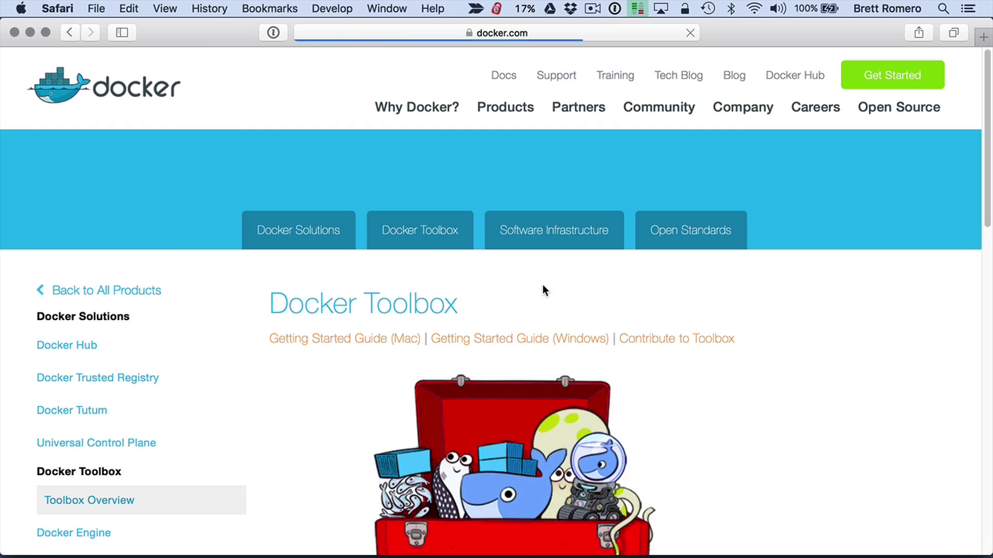
scroll(698, 325, down, 2)
scroll(706, 333, down, 3)
scroll(707, 333, down, 1)
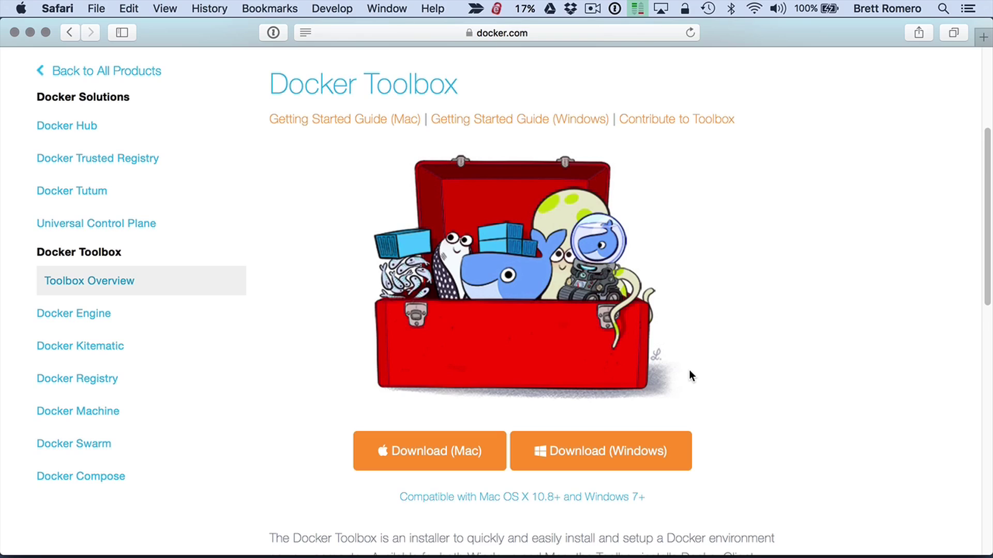
scroll(691, 376, down, 5)
scroll(691, 377, down, 3)
scroll(690, 376, up, 3)
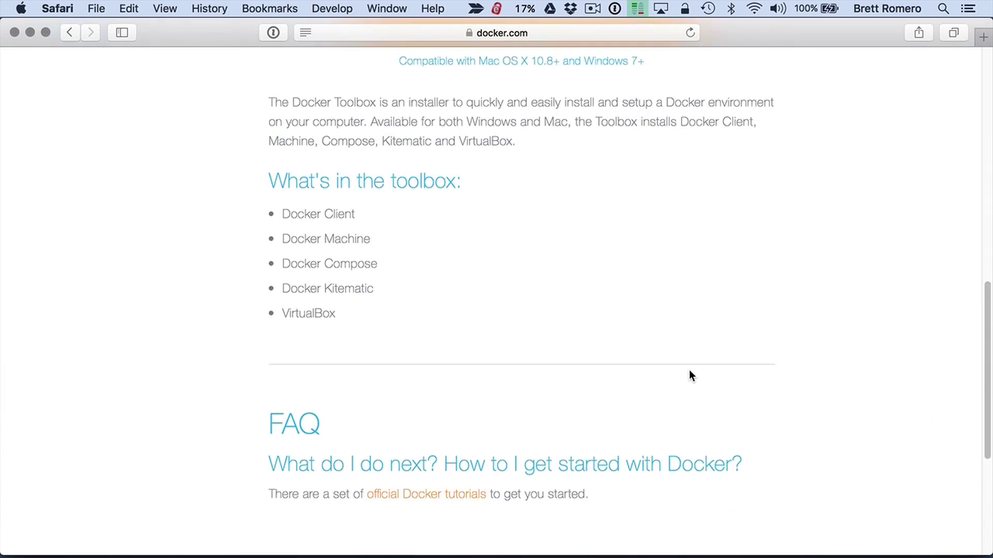
scroll(689, 377, up, 5)
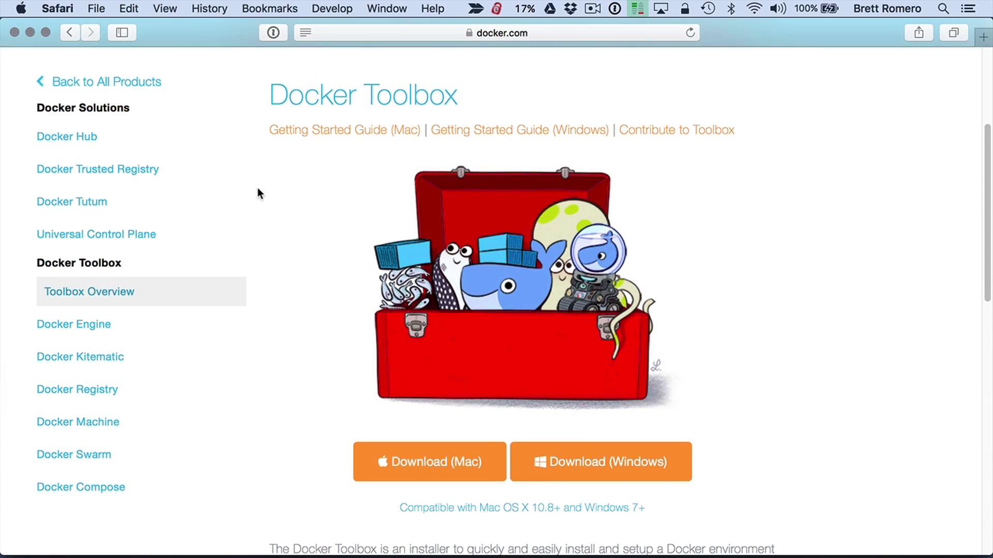
Open the Mac Getting Started Guide and its 'Install Docker on OS X' page
click(368, 139)
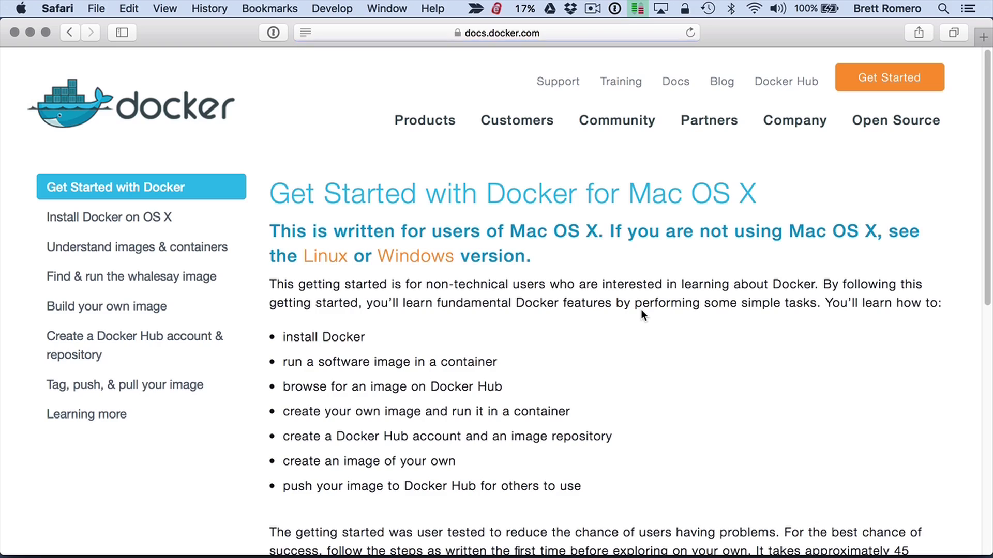
scroll(641, 310, down, 2)
scroll(641, 314, down, 1)
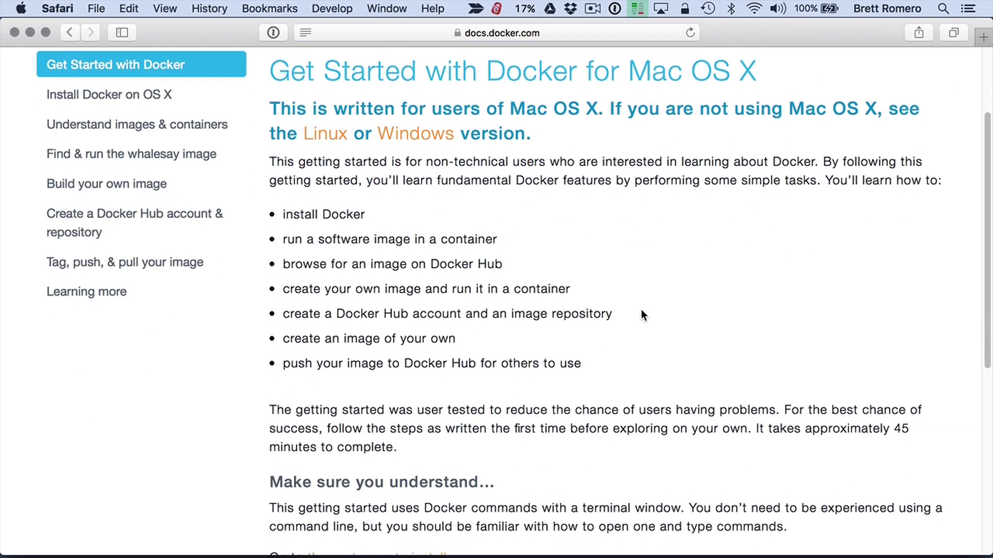
click(105, 96)
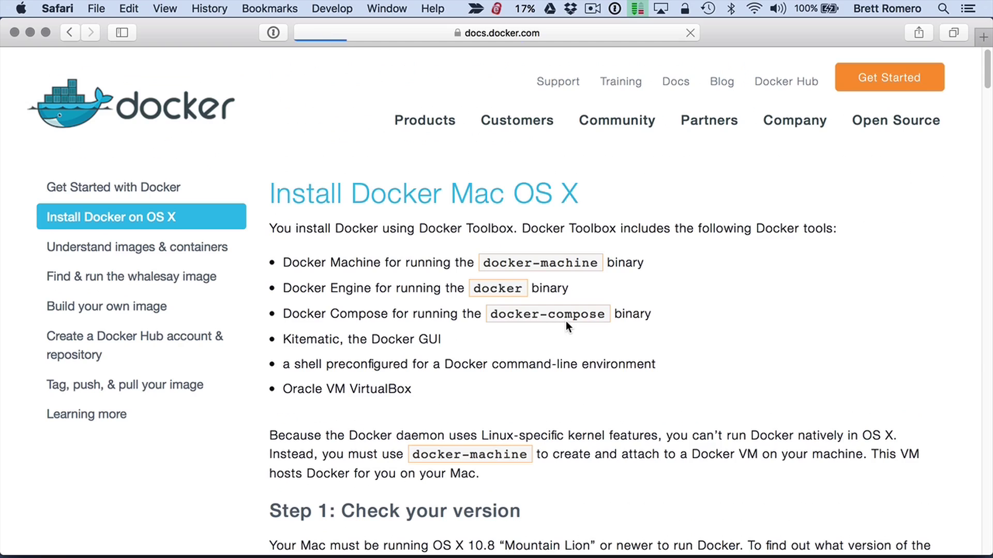
scroll(565, 321, down, 5)
scroll(565, 322, down, 8)
scroll(565, 322, up, 2)
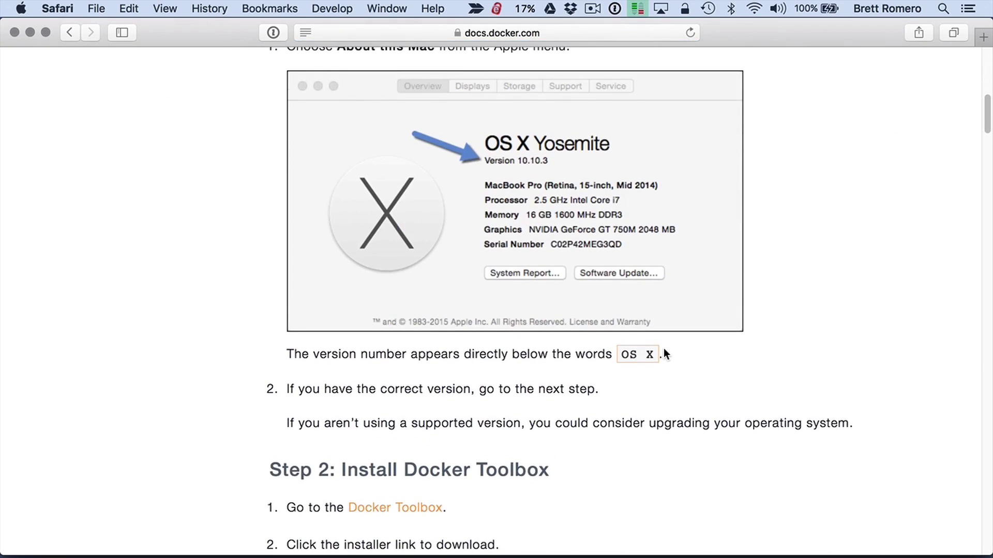
scroll(663, 348, down, 7)
scroll(664, 348, down, 10)
scroll(663, 348, down, 2)
scroll(664, 355, down, 4)
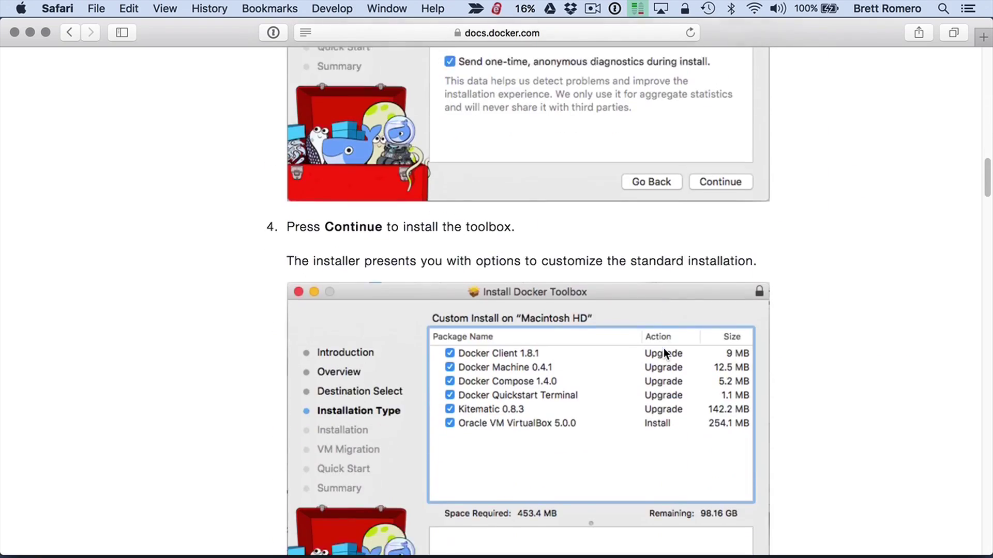
scroll(662, 354, down, 2)
scroll(663, 355, down, 2)
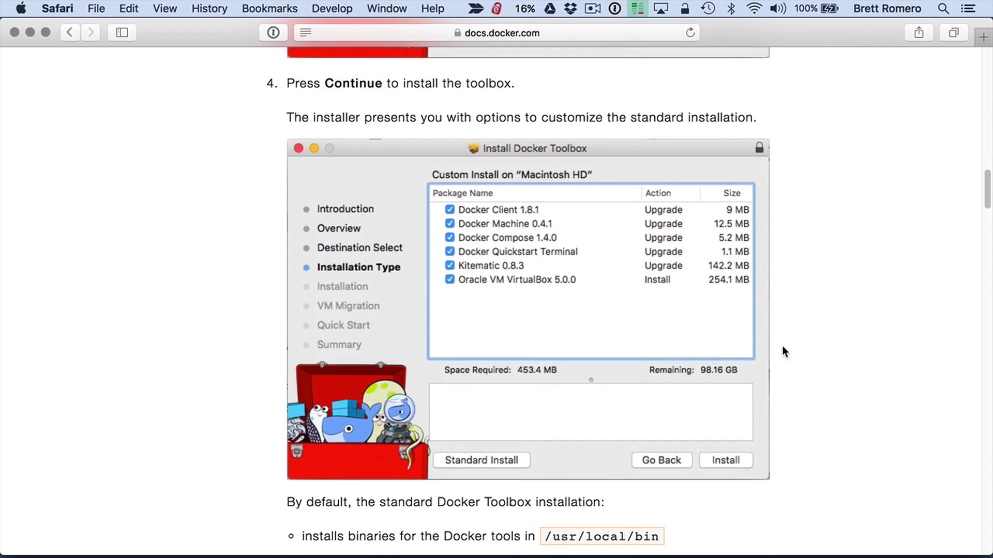
scroll(783, 346, down, 1)
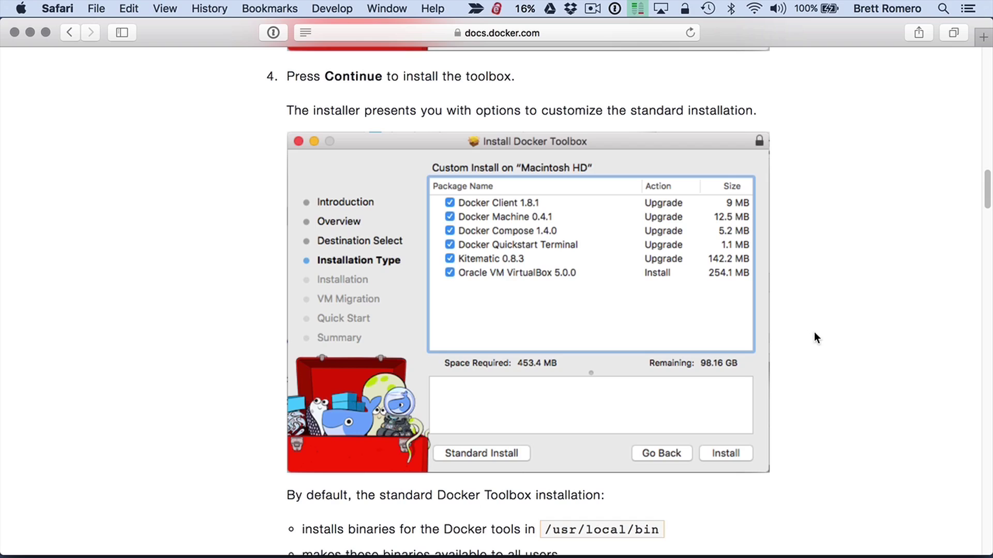
scroll(814, 338, down, 2)
scroll(815, 338, down, 3)
scroll(815, 337, down, 6)
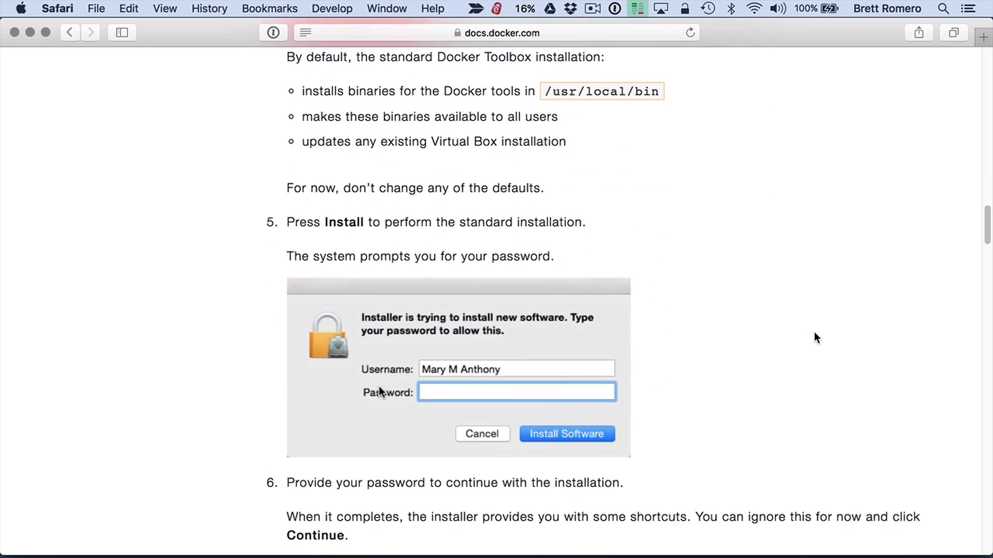
scroll(815, 337, up, 5)
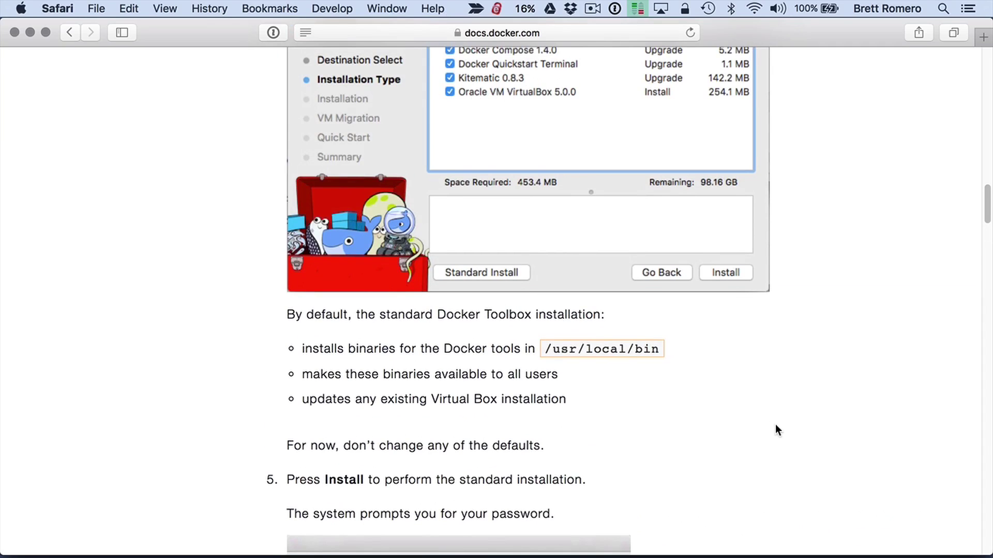
scroll(776, 429, down, 1)
scroll(775, 430, down, 3)
scroll(776, 429, down, 3)
scroll(776, 426, down, 5)
scroll(775, 426, down, 4)
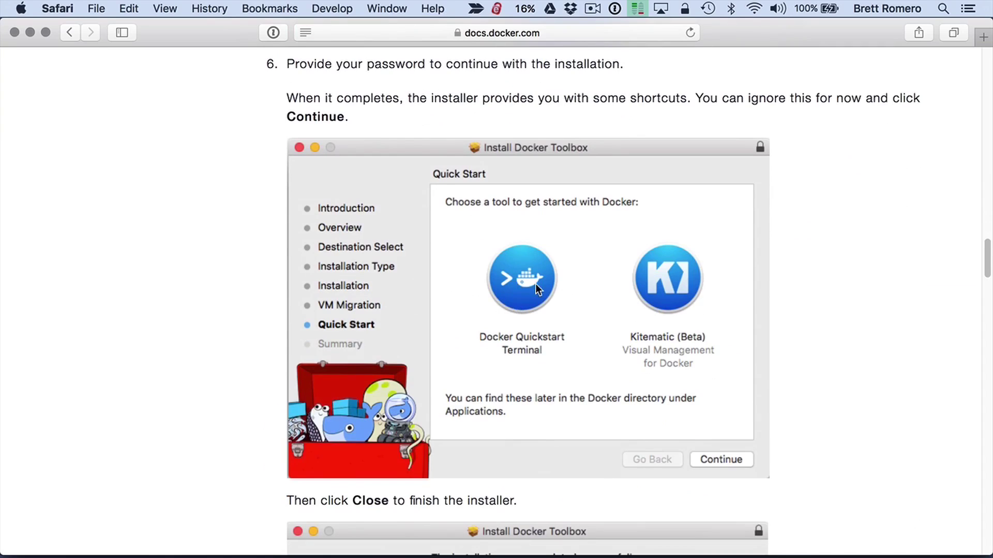
scroll(820, 374, down, 3)
scroll(821, 374, down, 1)
scroll(820, 374, down, 2)
scroll(821, 378, down, 1)
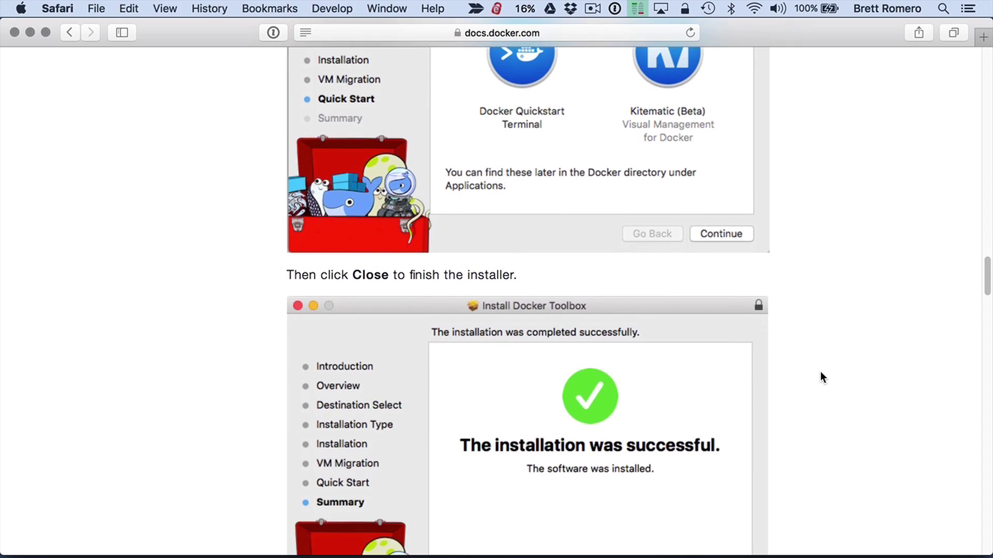
scroll(821, 378, down, 4)
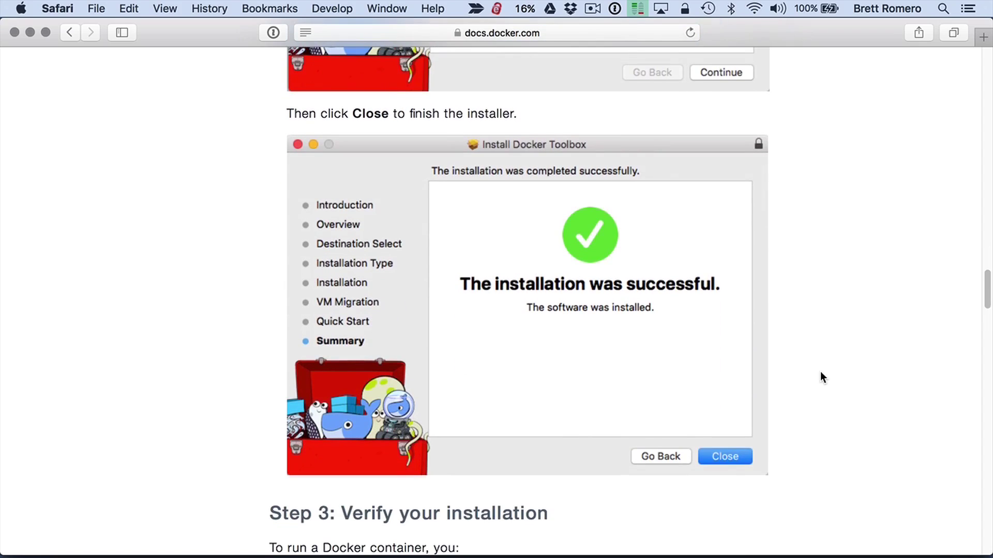
Switch from Safari to the Docker Terminal window
key(super+Tab)
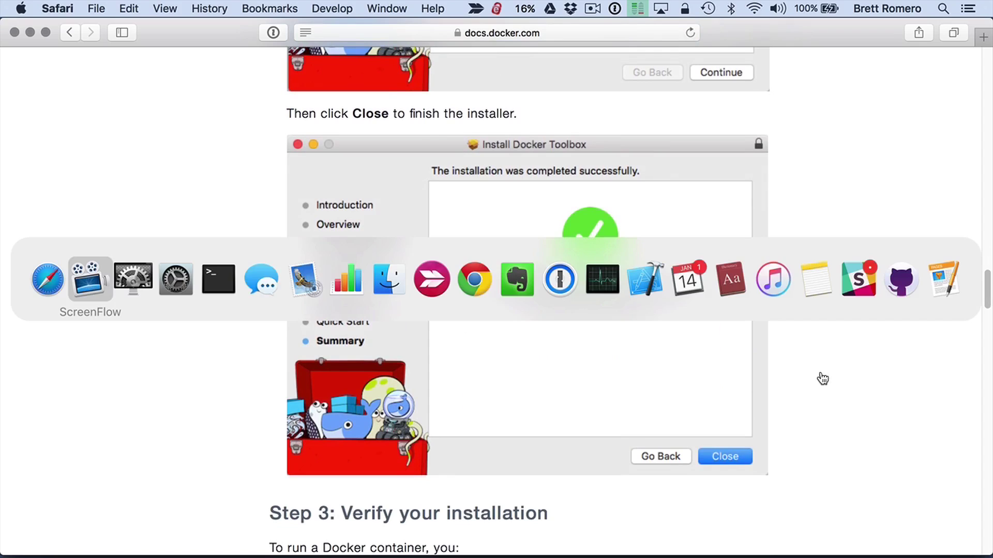
key(super+Tab)
key(super+Tab)
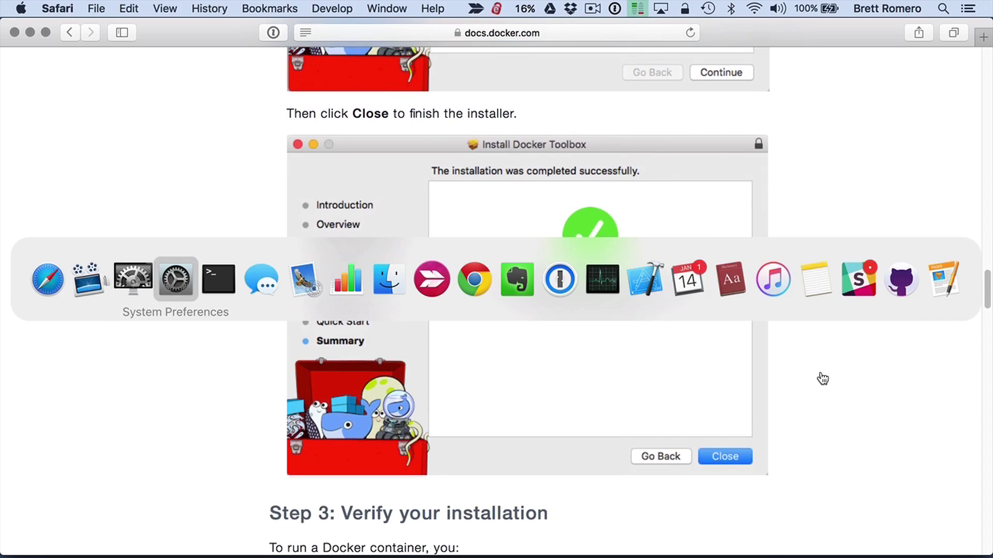
key(super+Tab)
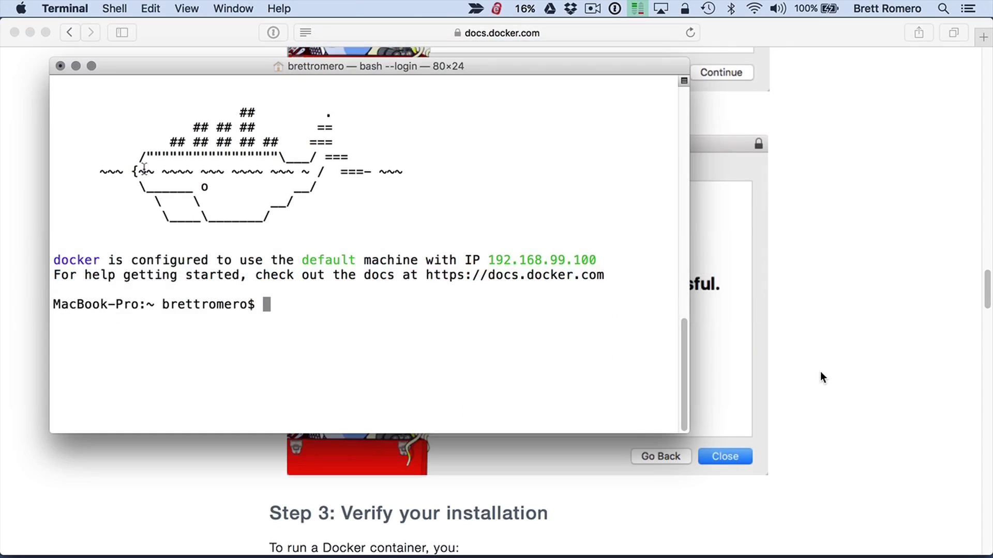
scroll(685, 294, up, 5)
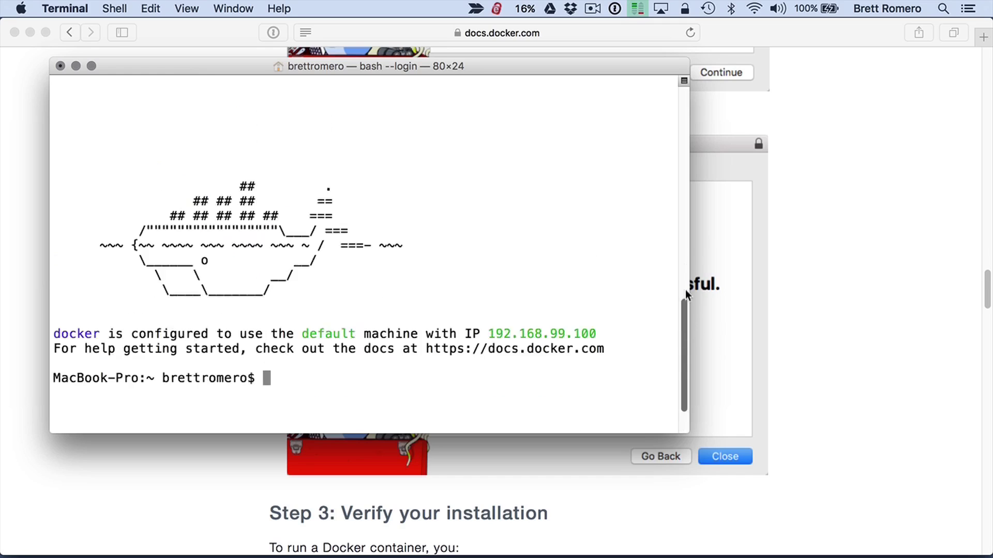
scroll(684, 289, up, 10)
scroll(667, 176, down, 10)
scroll(665, 208, down, 4)
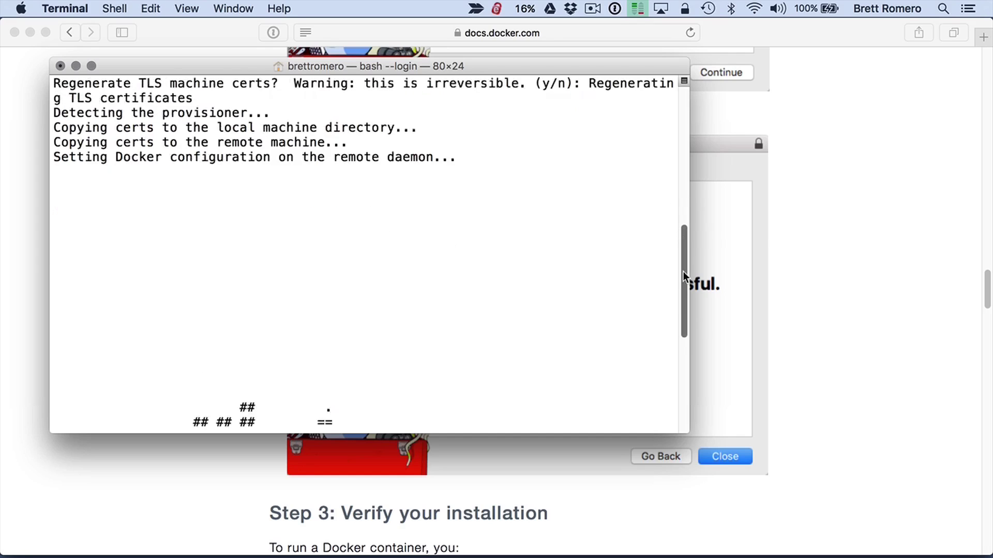
drag(679, 332, 678, 346)
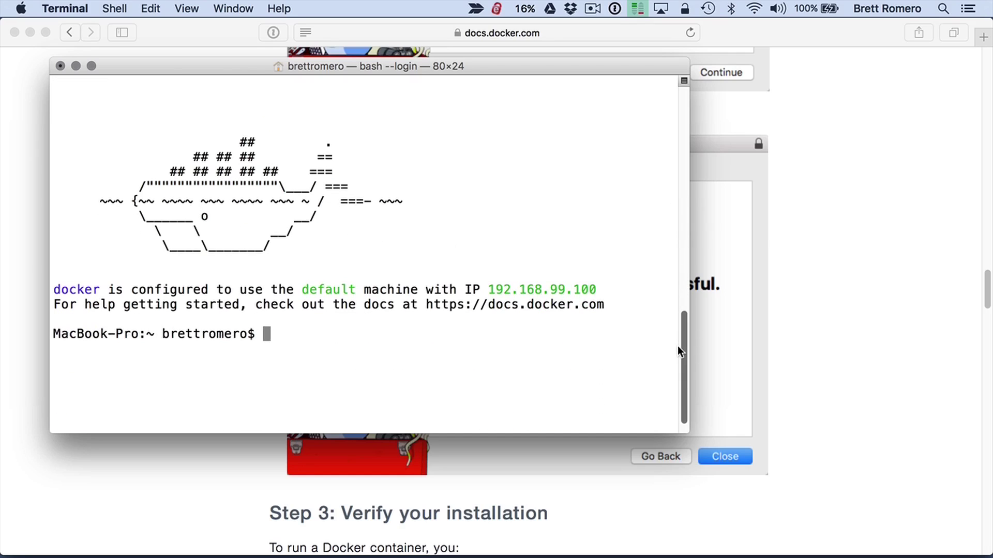
text(docker)
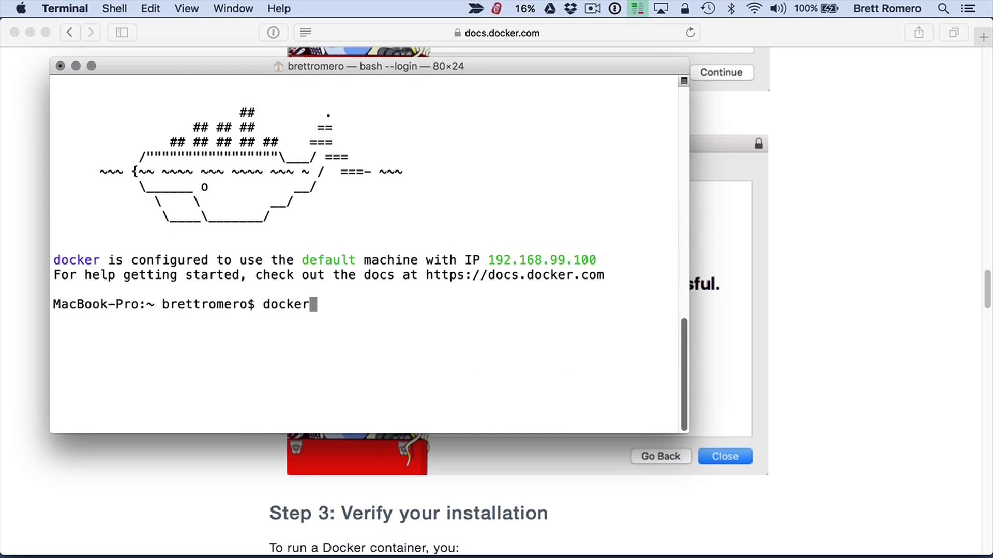
text( info)
Run 'docker info' in Terminal to list server version 1.9.1 and Boot2Docker details
key(Return)
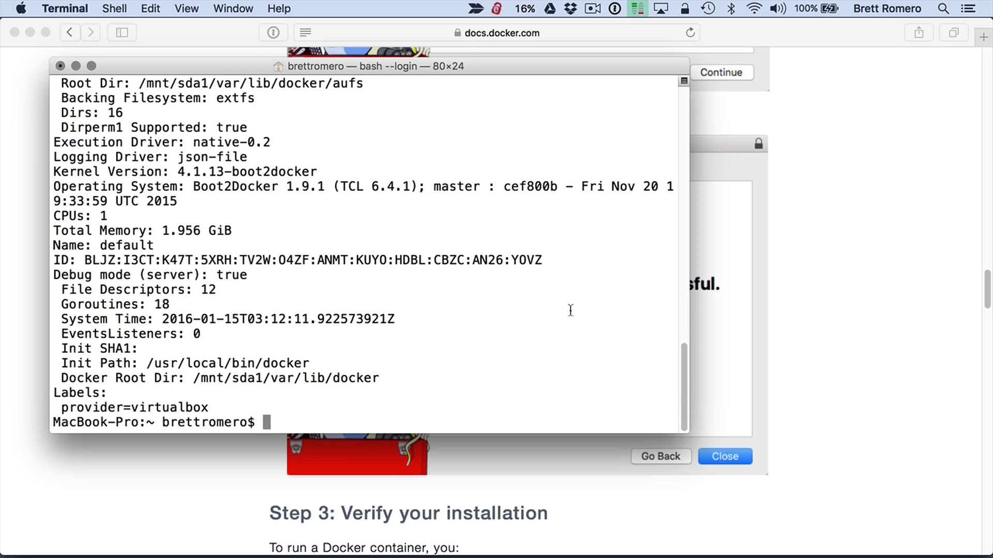
mouse_move(685, 375)
mouse_down()
mouse_move(681, 317)
mouse_move(684, 376)
mouse_up()
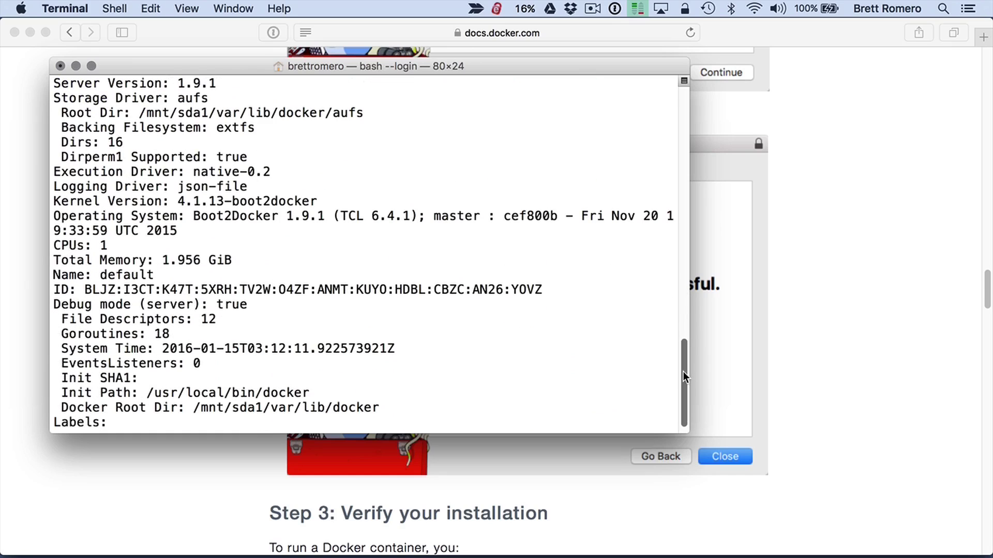